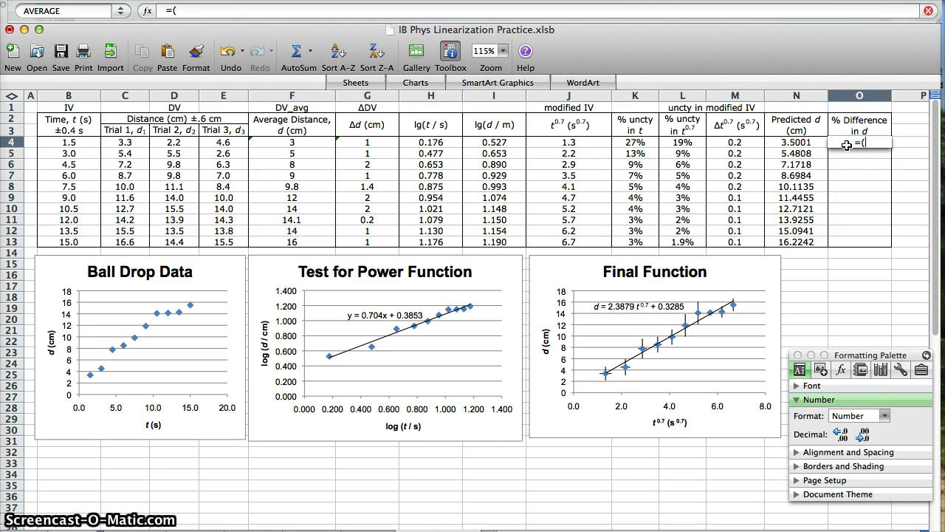
pyautogui.click(816, 142)
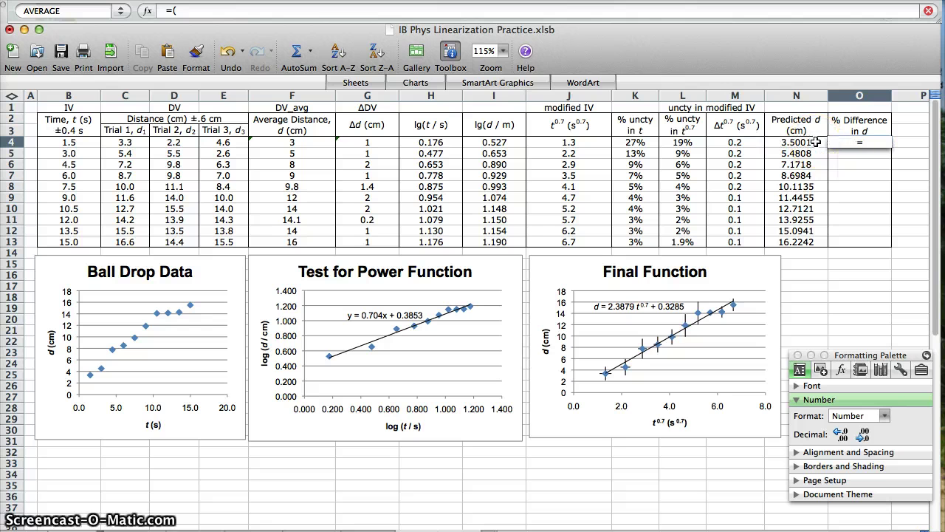
pyautogui.press('Return')
pyautogui.click(816, 142)
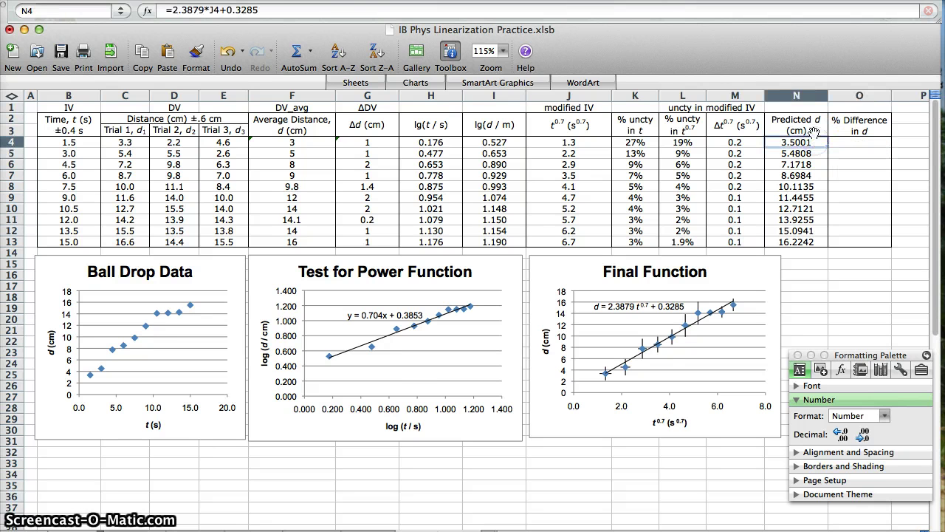
pyautogui.click(294, 132)
pyautogui.click(293, 144)
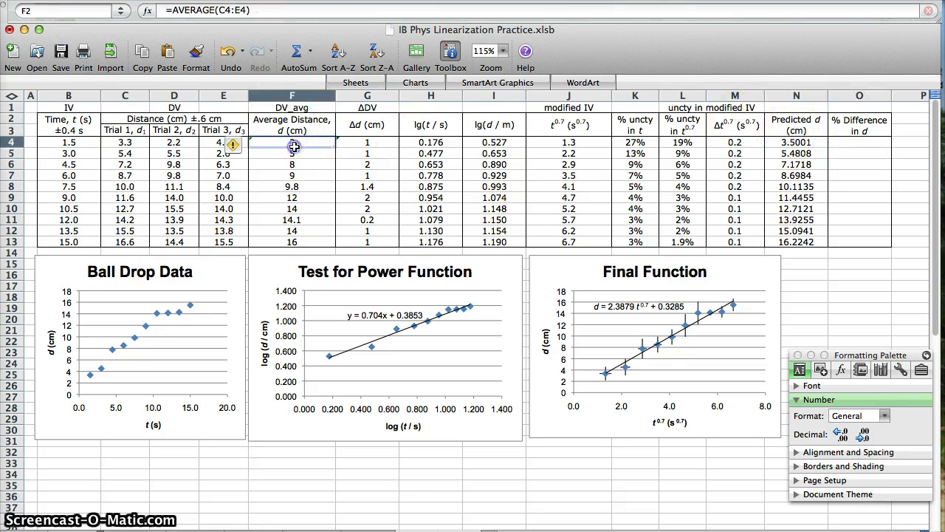
pyautogui.click(783, 143)
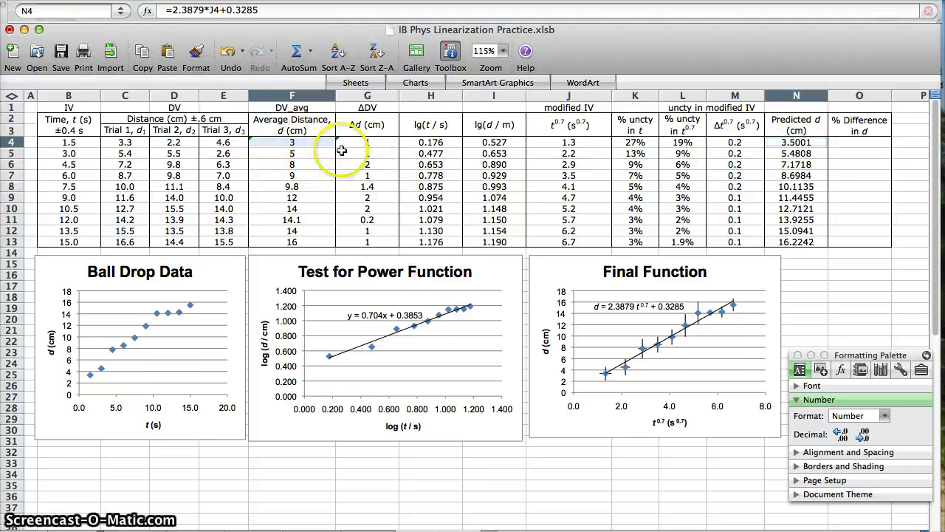
# Begin the percent-difference formula in cell O4 with =(N4-F4)/, subtracting the average distance from the predicted distance.
pyautogui.click(864, 142)
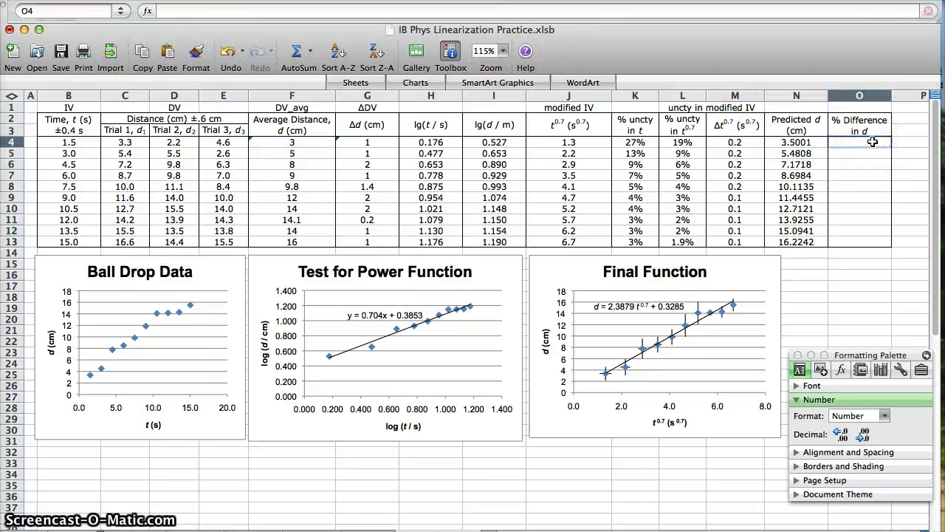
pyautogui.write('=(')
pyautogui.click(796, 143)
pyautogui.write('-')
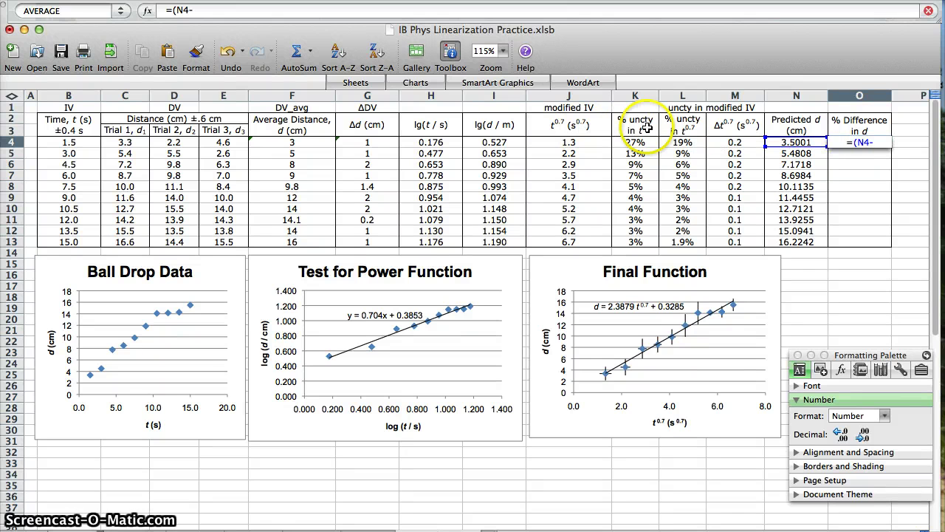
pyautogui.click(309, 143)
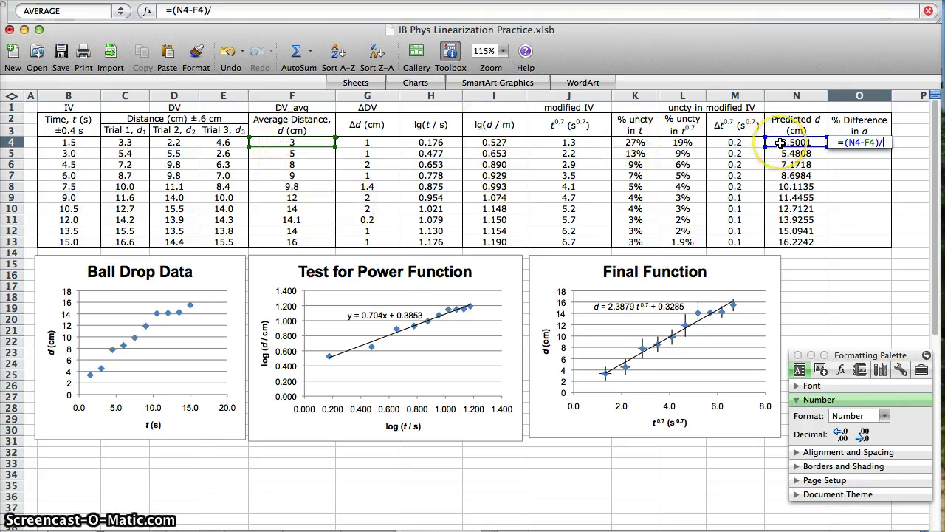
# Complete the O4 formula with average(N4,F4) as its denominator.
pyautogui.write('average(')
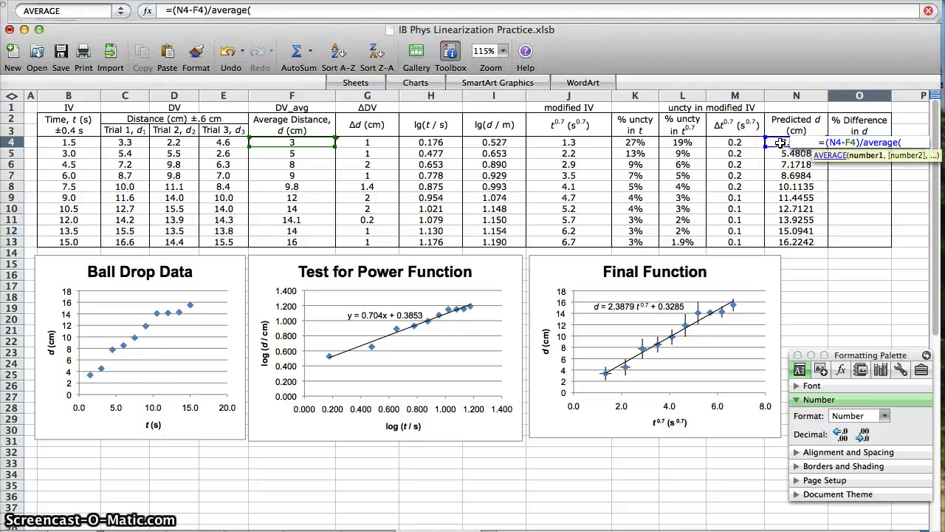
pyautogui.click(781, 143)
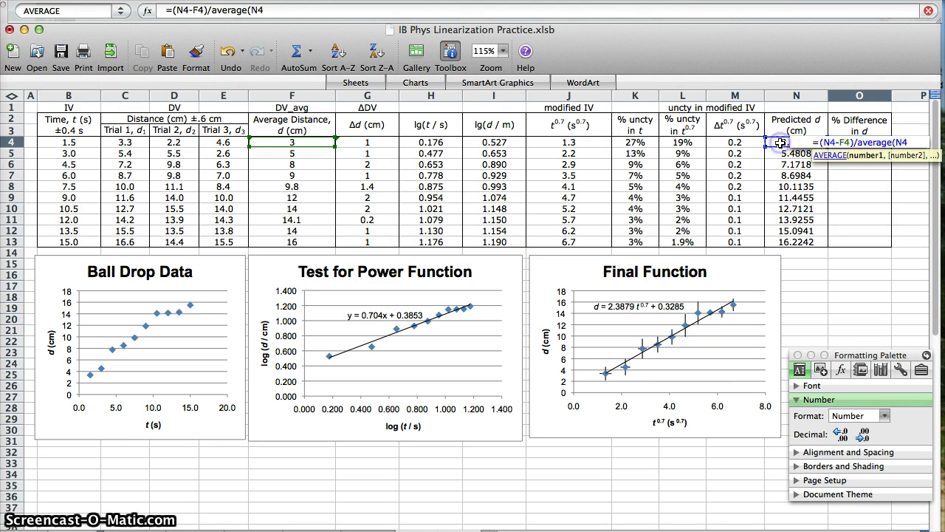
pyautogui.write(',')
pyautogui.click(315, 141)
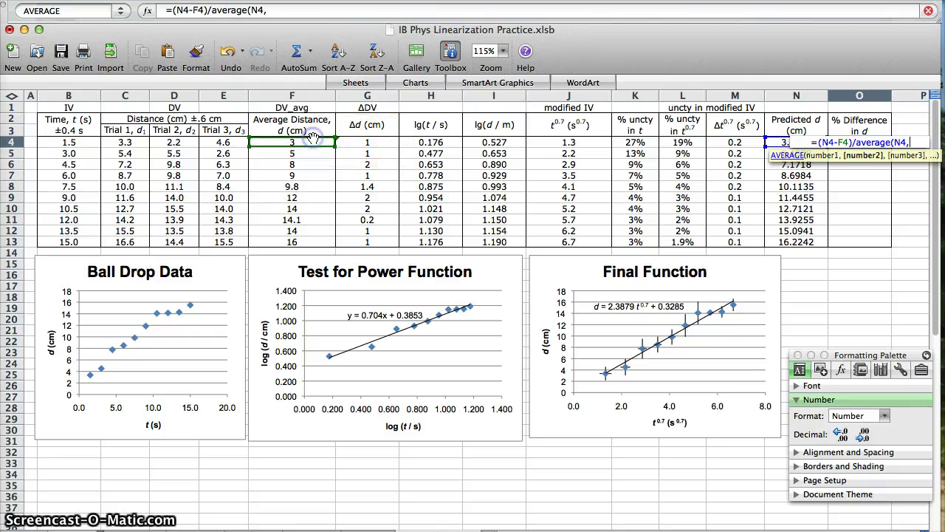
pyautogui.click(311, 140)
pyautogui.write(')')
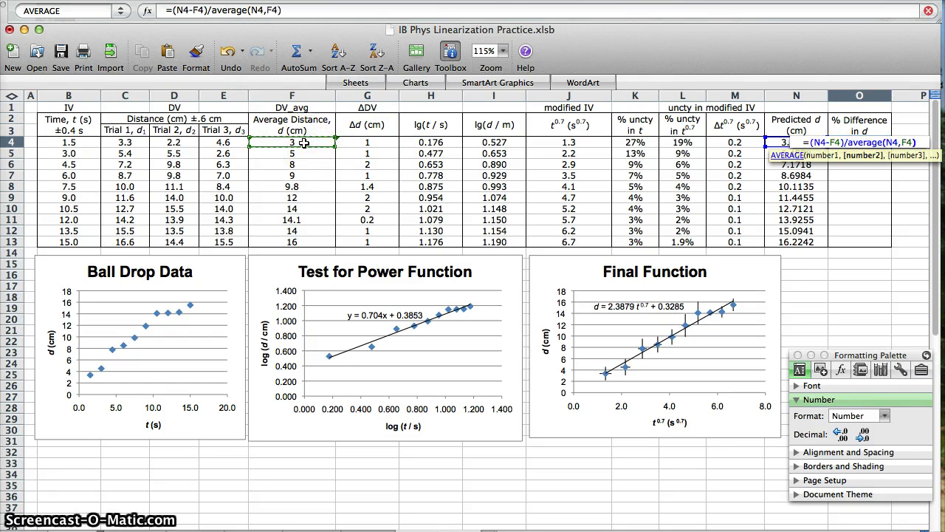
# Replace the denominator in the O4 formula so it reads =(N4-F4)/((N4+F4)/2), and commit it.
pyautogui.moveTo(213, 10); pyautogui.dragTo(517, 105)
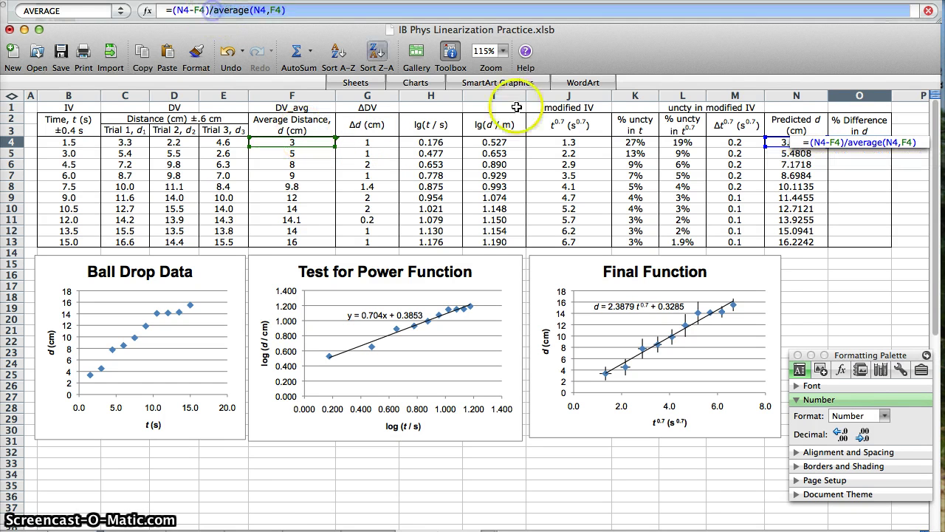
pyautogui.press('BackSpace')
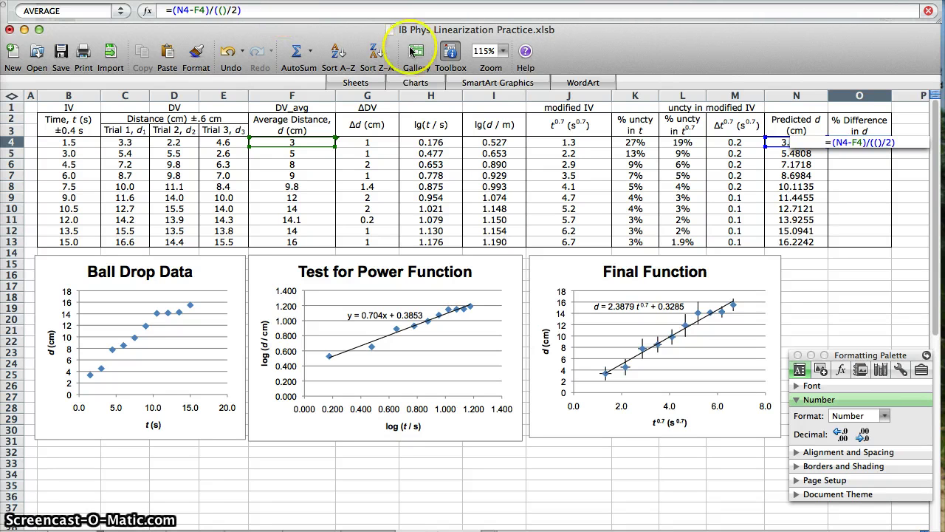
pyautogui.click(781, 142)
pyautogui.write('+')
pyautogui.click(265, 143)
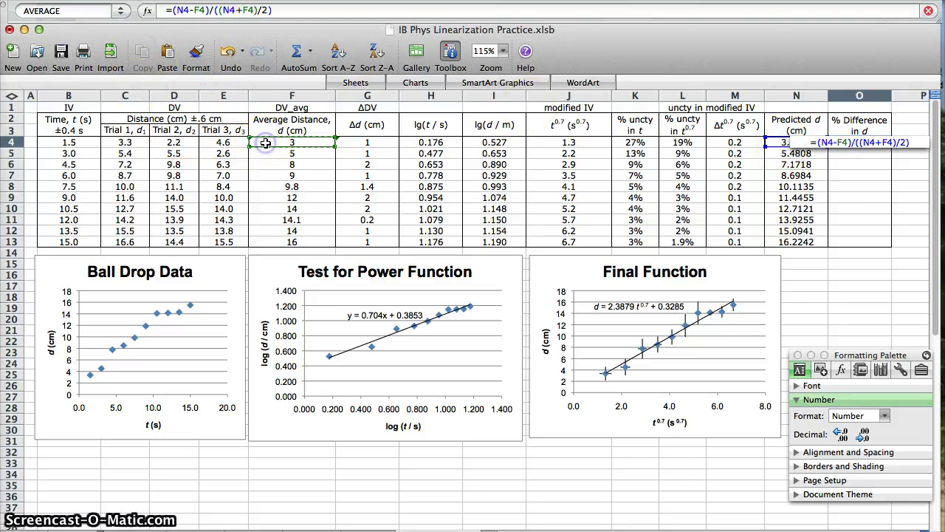
pyautogui.click(215, 10)
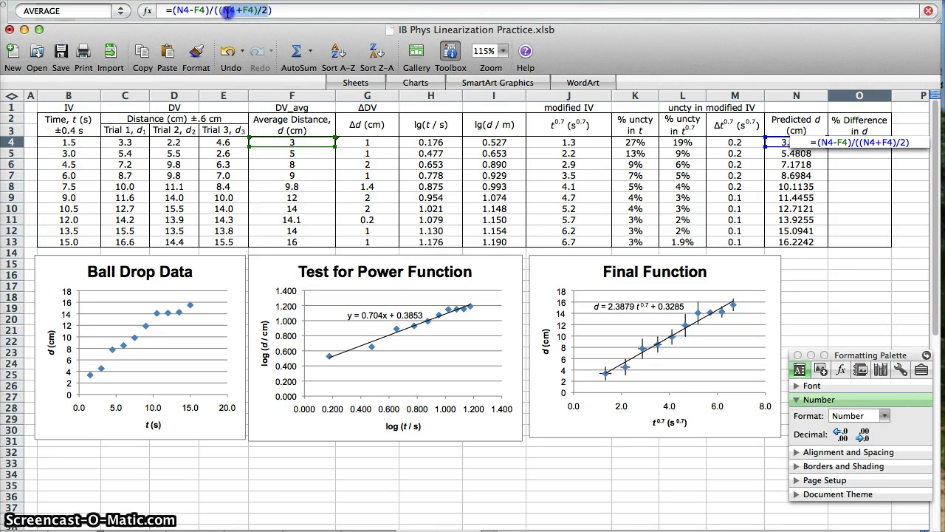
pyautogui.moveTo(219, 12); pyautogui.dragTo(220, 11)
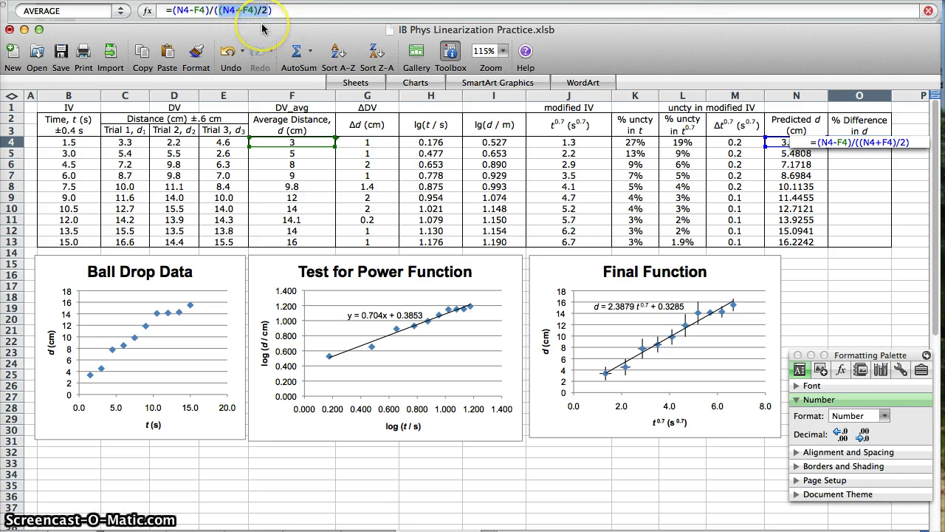
pyautogui.press('Return')
# Copy the O4 percent-difference formula down the column through O13.
pyautogui.keyDown('shift'); pyautogui.click(864, 243); pyautogui.keyUp('shift')
pyautogui.press('super+v')
pyautogui.click(864, 243)
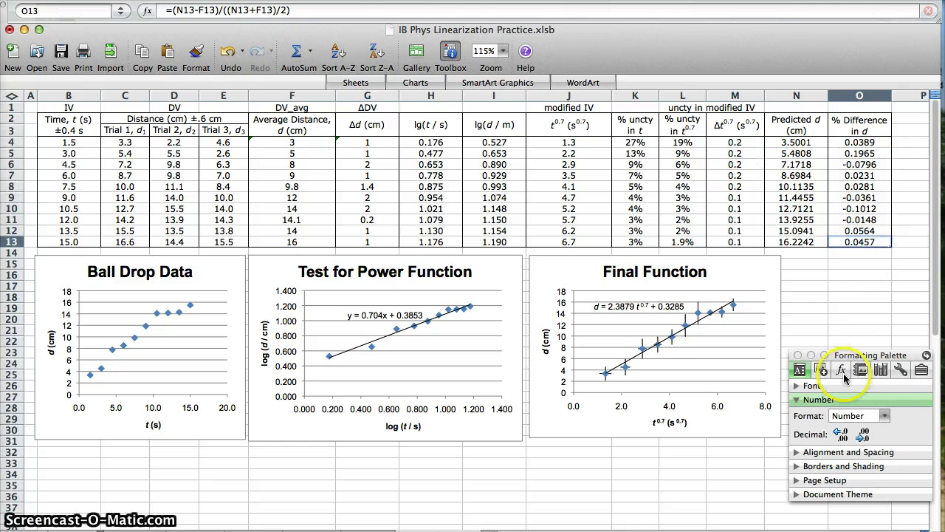
# Wrap the O4 formula in an absolute value so it reads =ABS((N4-F4)/((N4+F4)/2)).
pyautogui.click(859, 141)
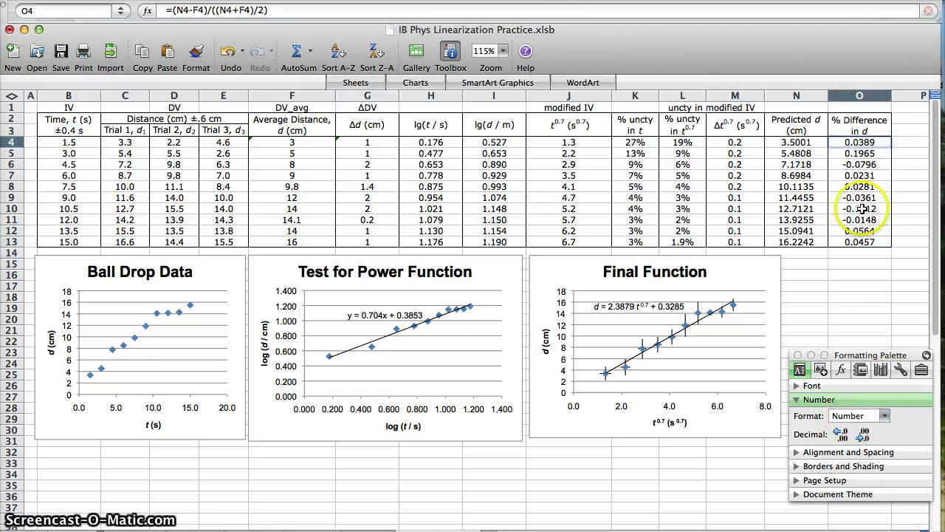
pyautogui.click(859, 164)
pyautogui.press('Up')
pyautogui.press('Up')
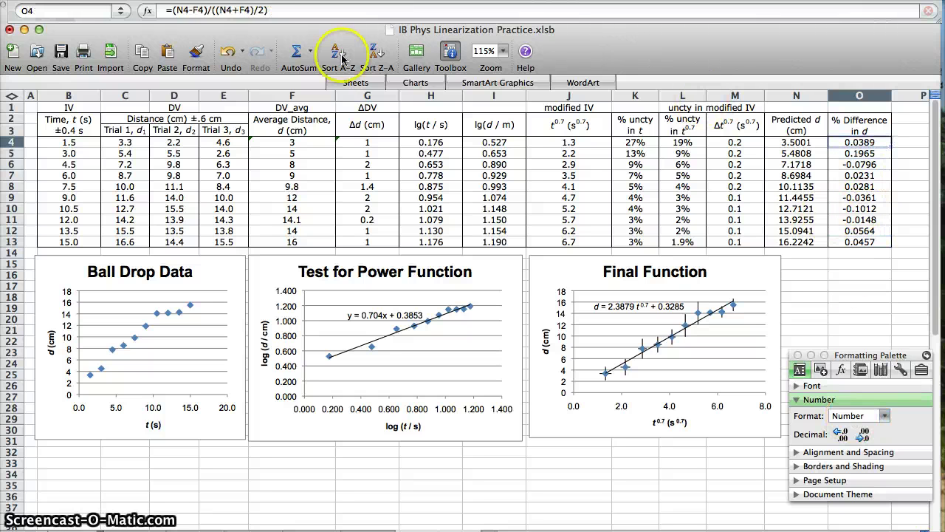
pyautogui.click(177, 16)
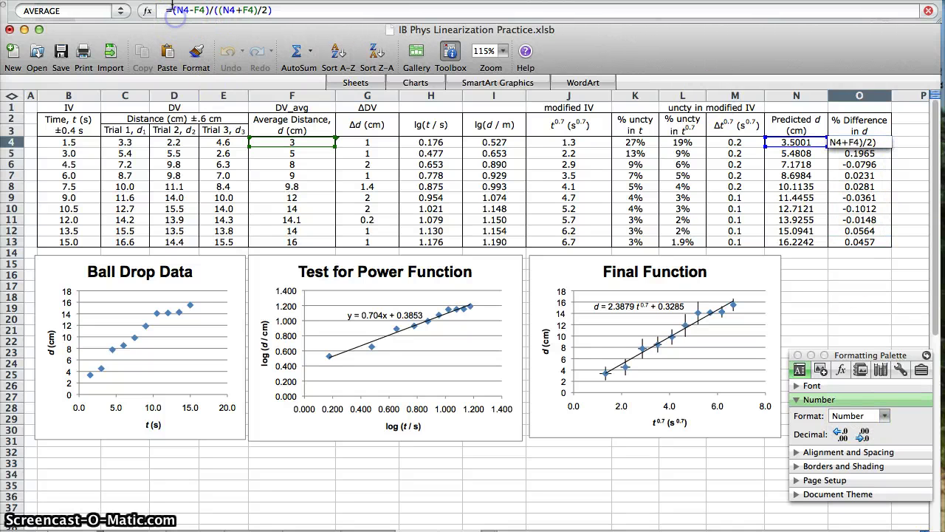
pyautogui.write('abs(')
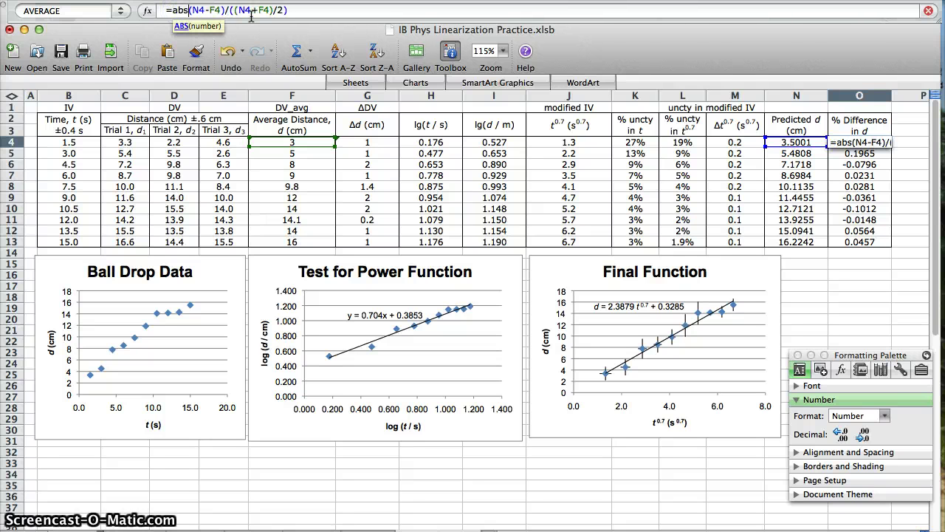
pyautogui.click(301, 9)
pyautogui.write(')')
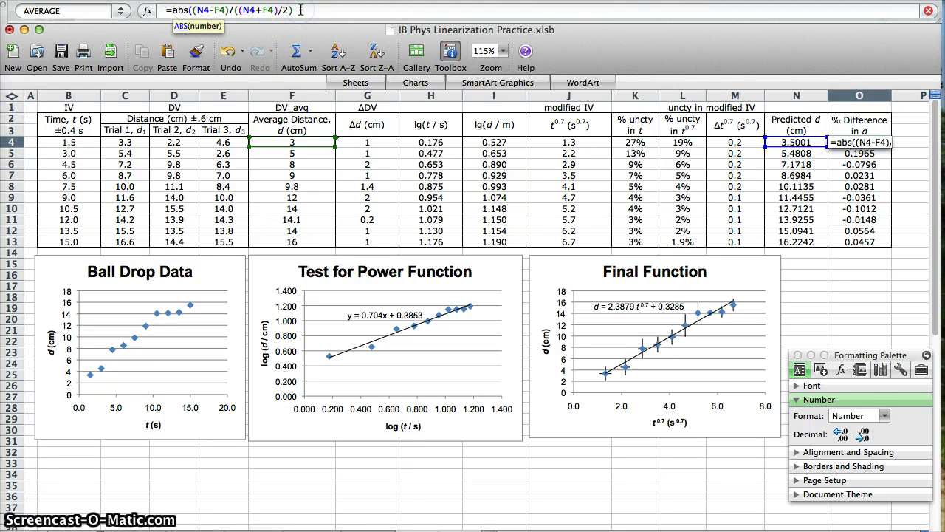
pyautogui.press('Return')
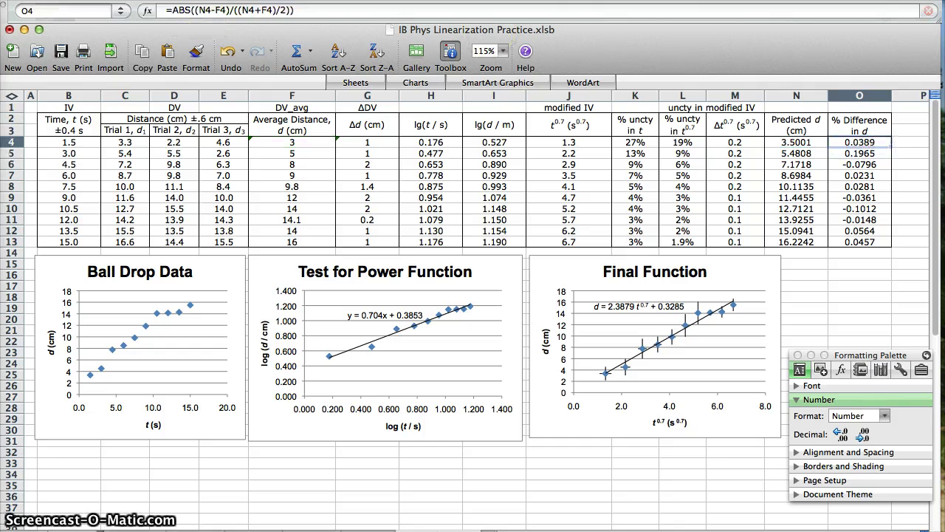
# Copy the absolute-value formula from O4 down through O13.
pyautogui.press('Up')
pyautogui.press('super+c')
pyautogui.press('super+shift+Down')
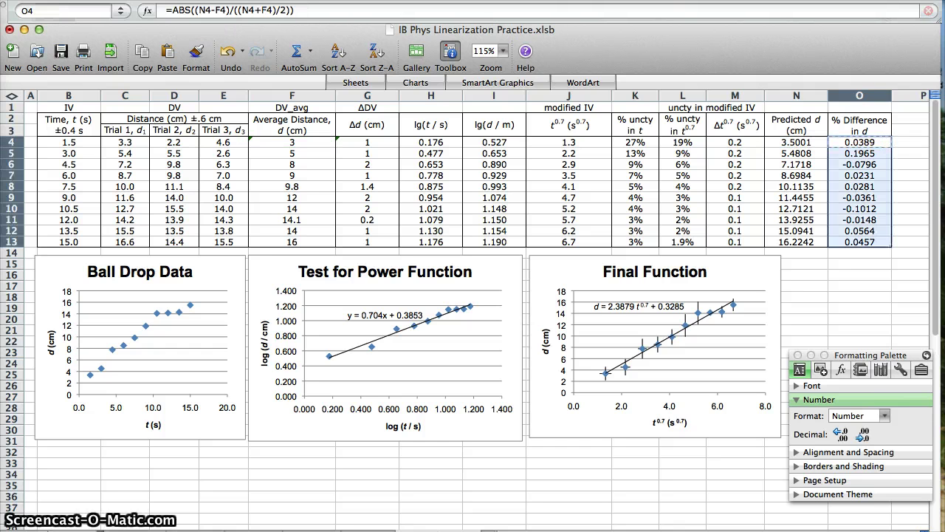
pyautogui.press('super+v')
pyautogui.press('super+Down')
pyautogui.press('super+Up')
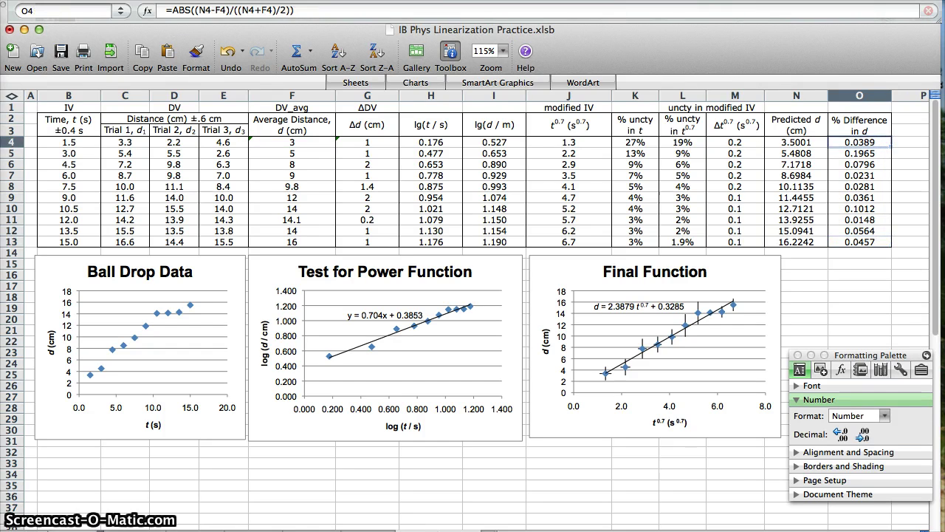
pyautogui.press('super+shift+Down')
pyautogui.press('Right')
pyautogui.press('Left')
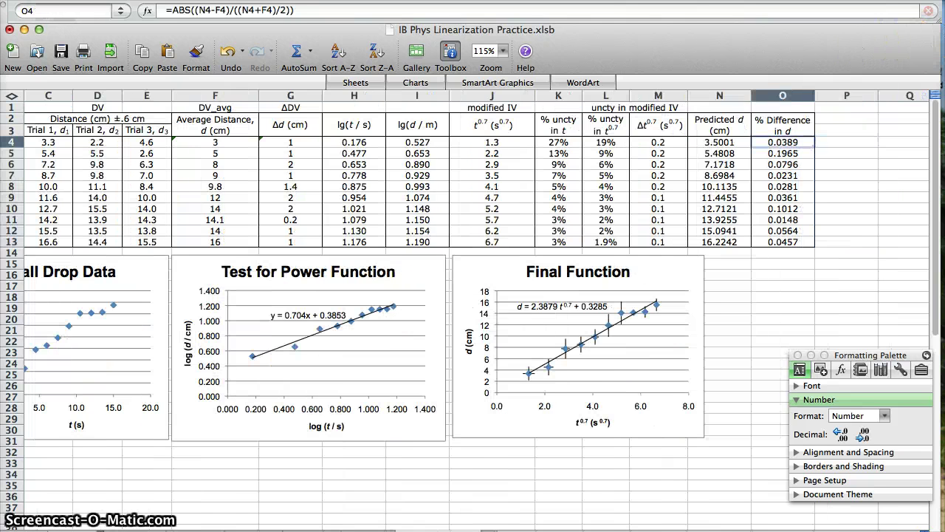
pyautogui.hscroll(-2, 540, 95)
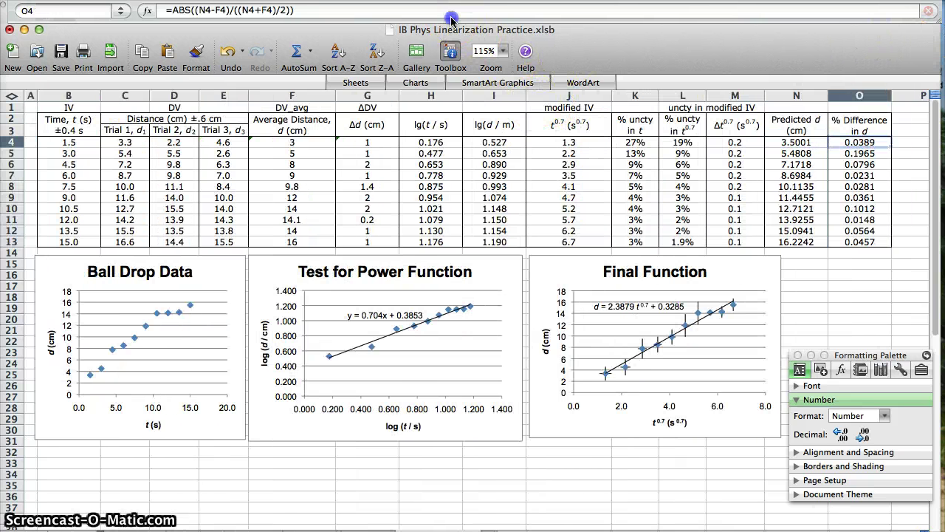
pyautogui.click(427, 11)
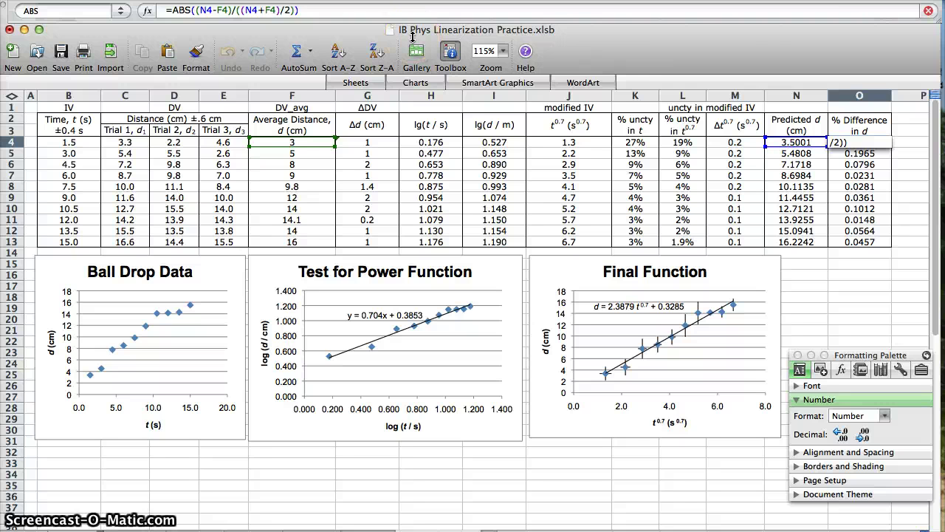
pyautogui.press('Return')
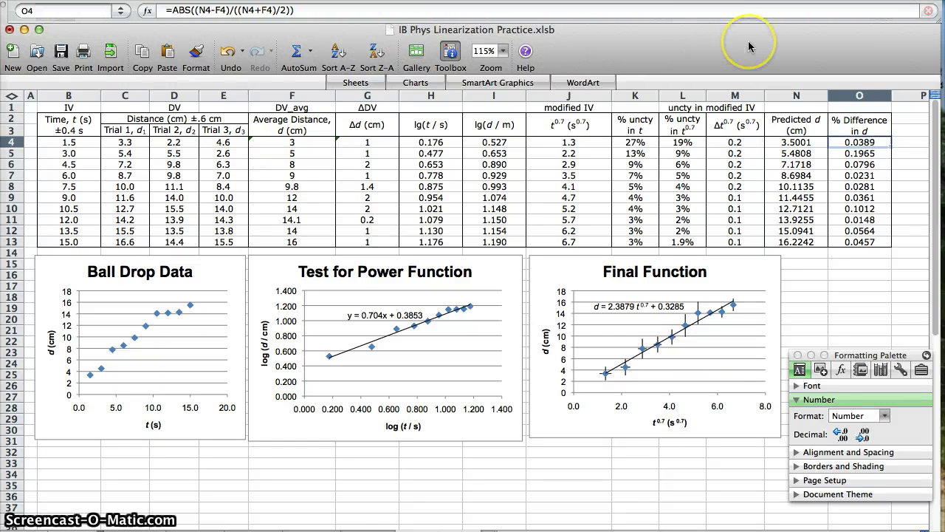
# Format the % Difference values in O4:O13 as Percentage with one decimal place.
pyautogui.hotkey('ctrl', 'shift', 'Down')
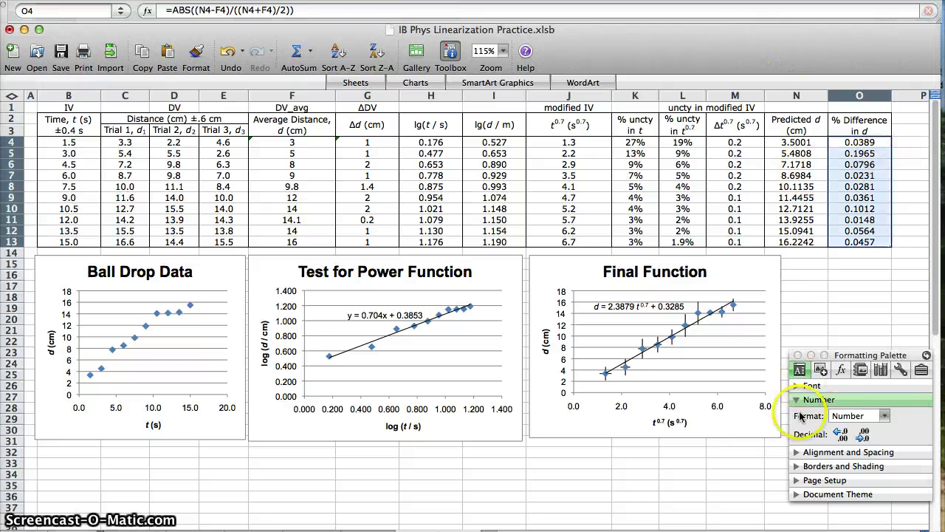
pyautogui.click(851, 419)
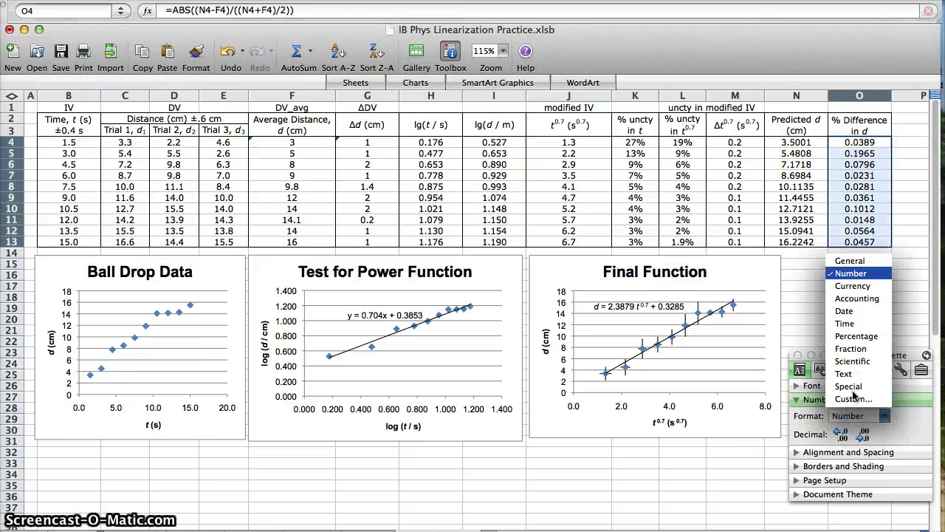
pyautogui.click(854, 337)
pyautogui.click(864, 436)
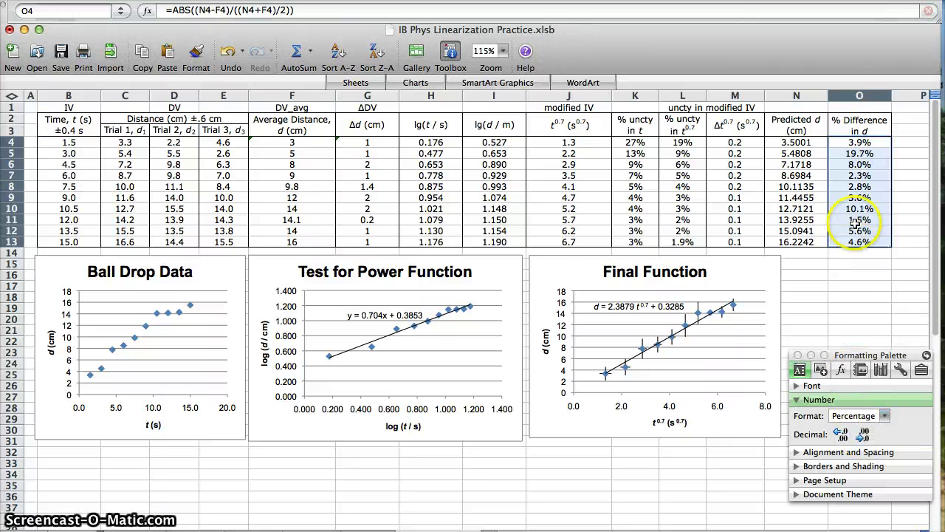
# Reduce the % Difference cells in O4:O13, except O11, to zero decimal places.
pyautogui.click(856, 242)
pyautogui.click(869, 399)
pyautogui.click(864, 435)
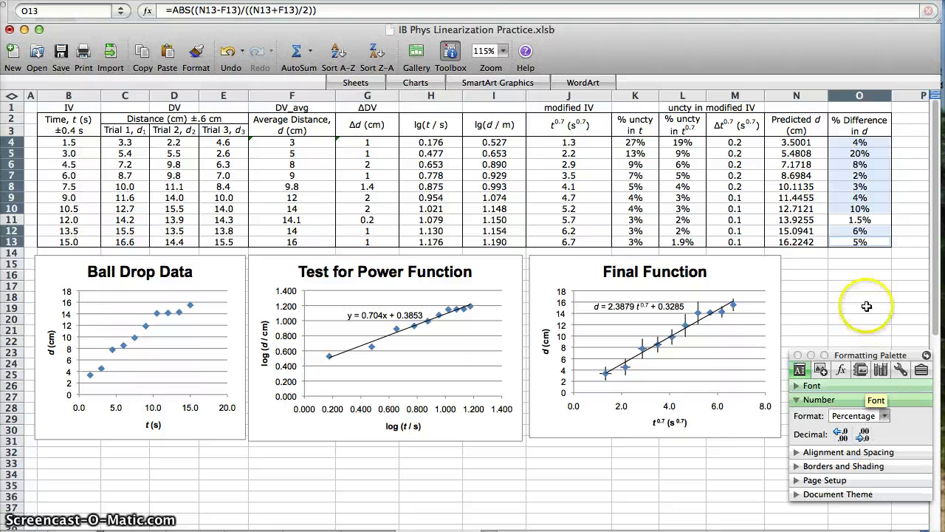
# Check cell O11, and select the full range of % Difference values in O4:O13.
pyautogui.click(859, 220)
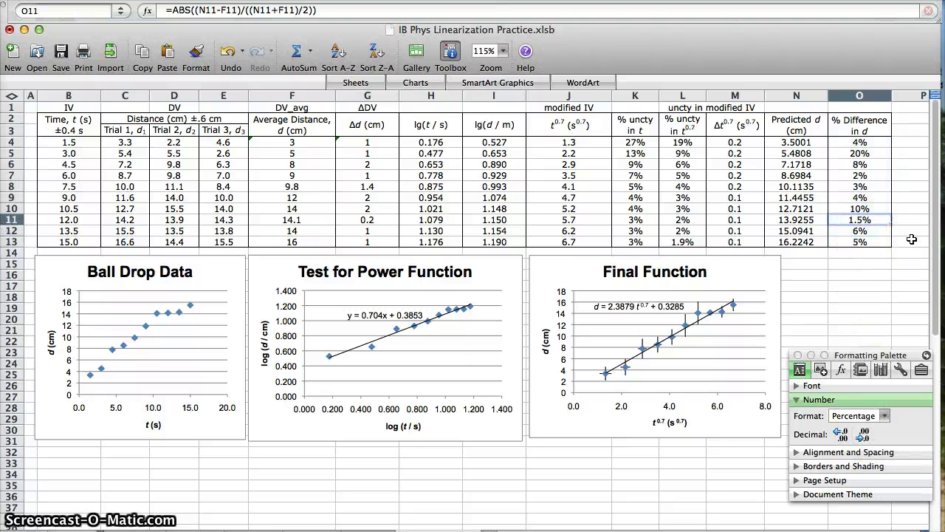
pyautogui.click(857, 87)
pyautogui.moveTo(842, 141); pyautogui.dragTo(844, 240)
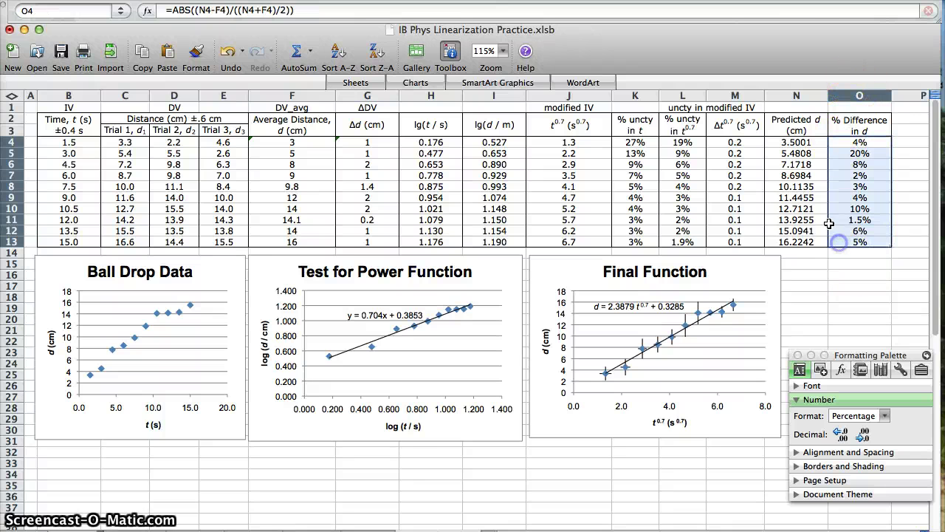
# Reduce the Predicted d values in N4:N13 to one decimal place.
pyautogui.moveTo(797, 143); pyautogui.dragTo(796, 241)
pyautogui.click(861, 436)
pyautogui.click(862, 435)
pyautogui.click(862, 435)
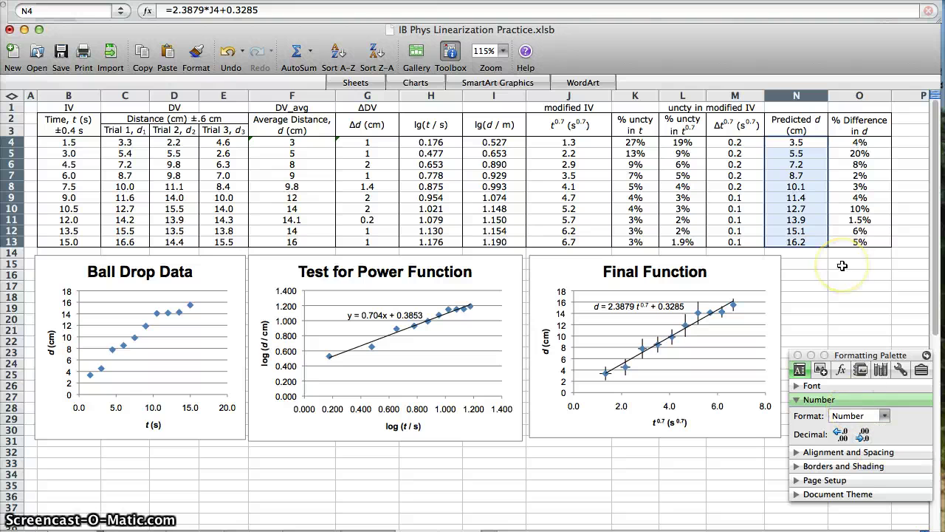
pyautogui.click(807, 273)
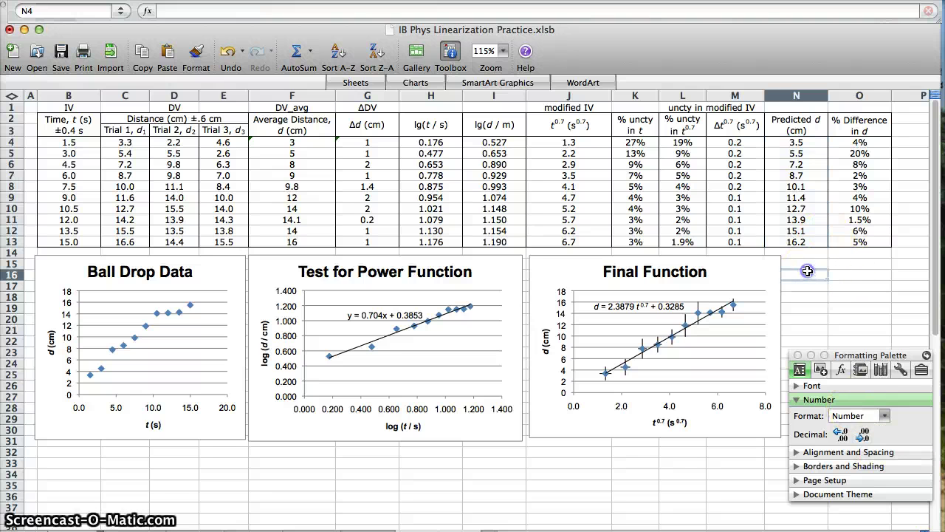
# Copy the Time, Average Distance, Predicted d and % Difference columns together, from their headers in row 2 through row 13.
pyautogui.moveTo(859, 143); pyautogui.dragTo(856, 245)
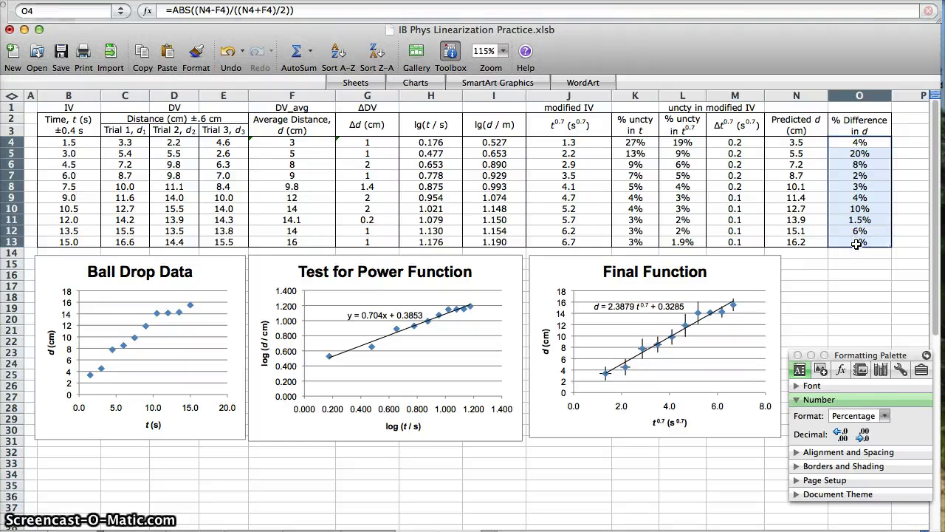
pyautogui.moveTo(812, 126); pyautogui.dragTo(842, 239)
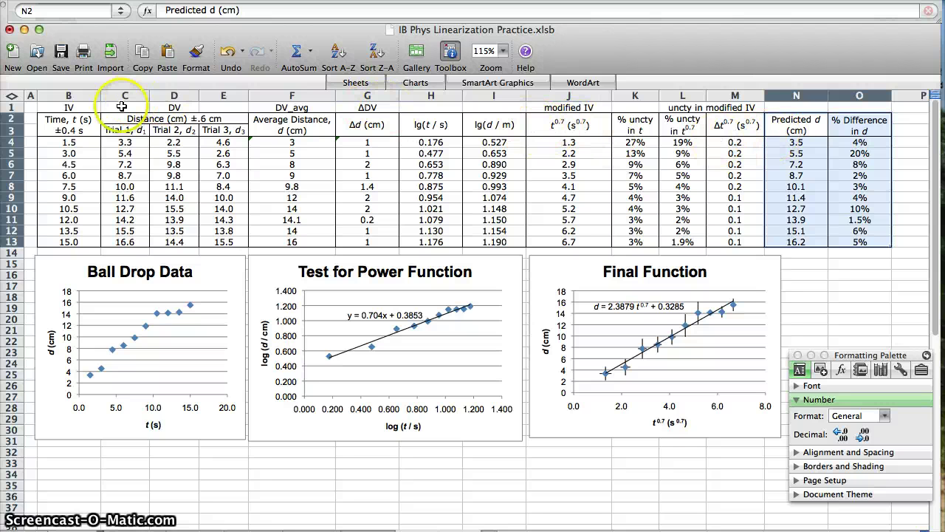
pyautogui.moveTo(49, 123); pyautogui.dragTo(72, 239)
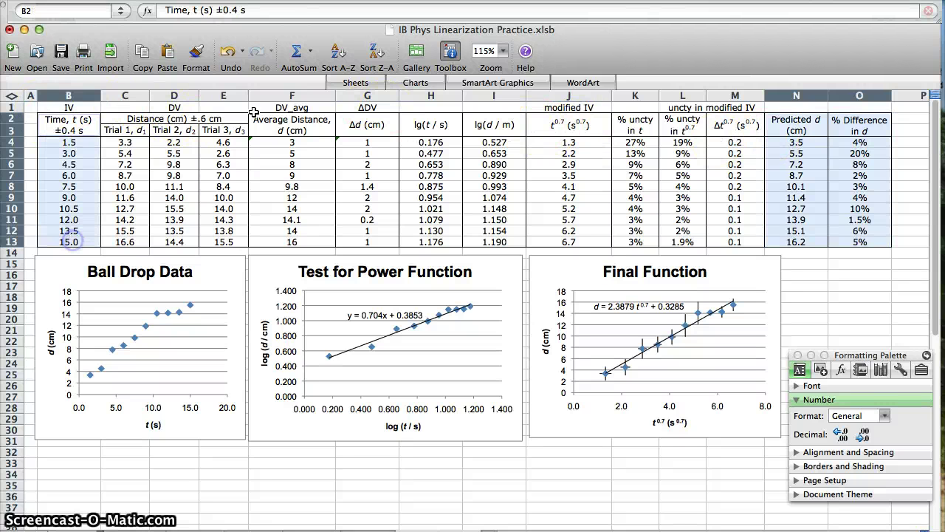
pyautogui.keyDown('super'); pyautogui.moveTo(295, 121); pyautogui.dragTo(298, 246); pyautogui.keyUp('super')
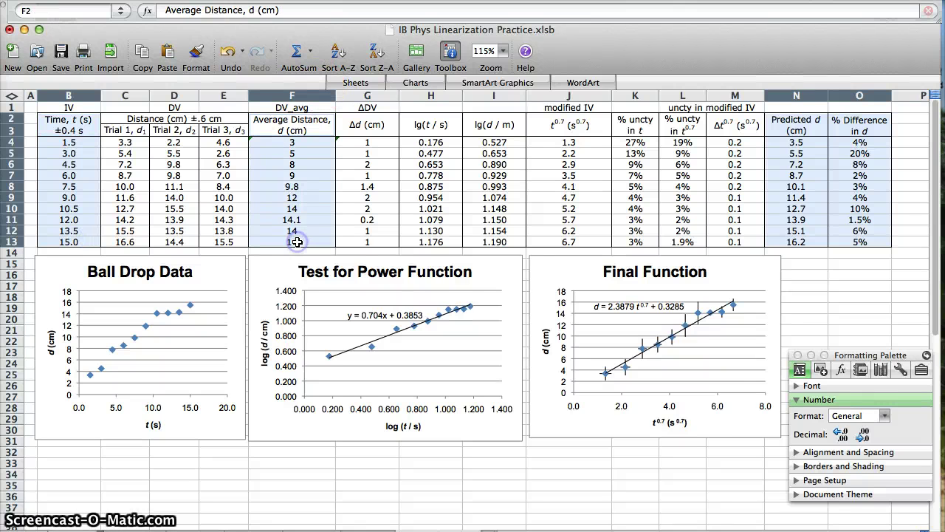
pyautogui.press('super+c')
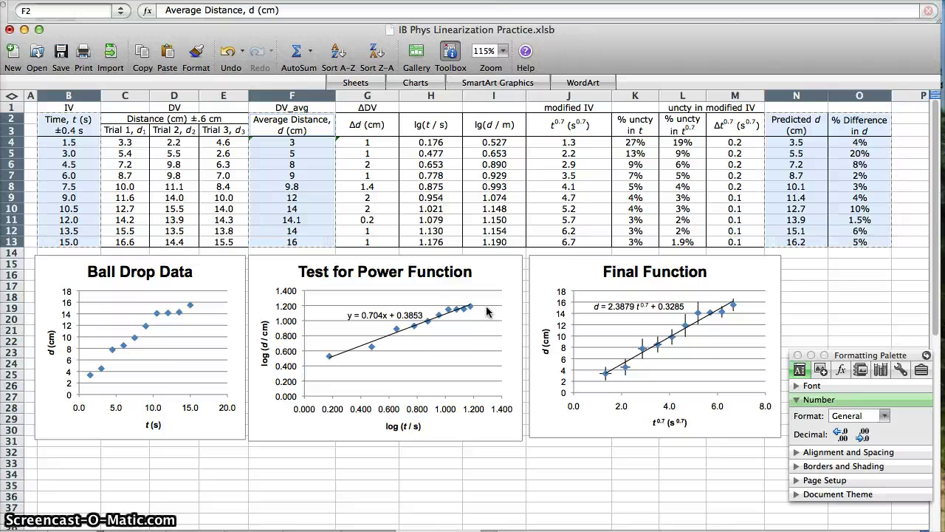
pyautogui.click(864, 269)
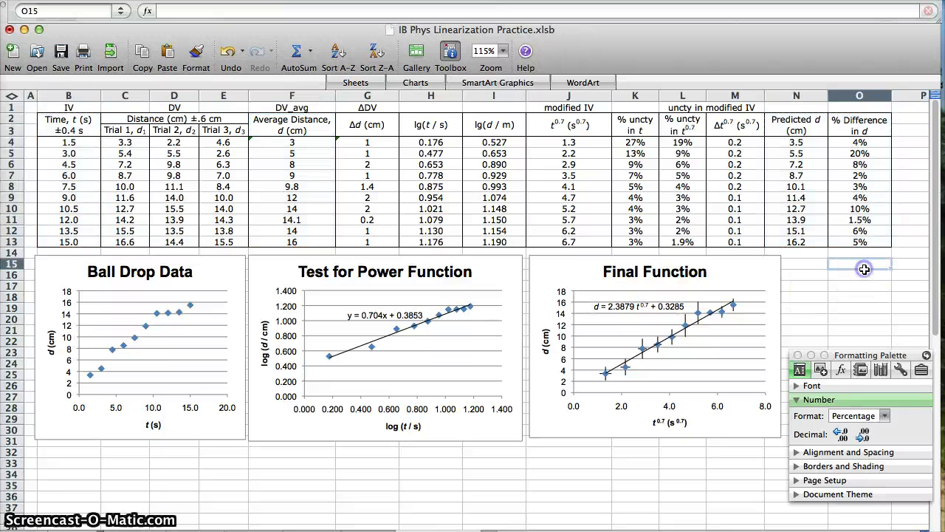
# Examine the % Difference values in O4:O13 against the Final Function chart, checking cells O4, O11 and O5 individually.
pyautogui.moveTo(860, 242); pyautogui.dragTo(858, 145)
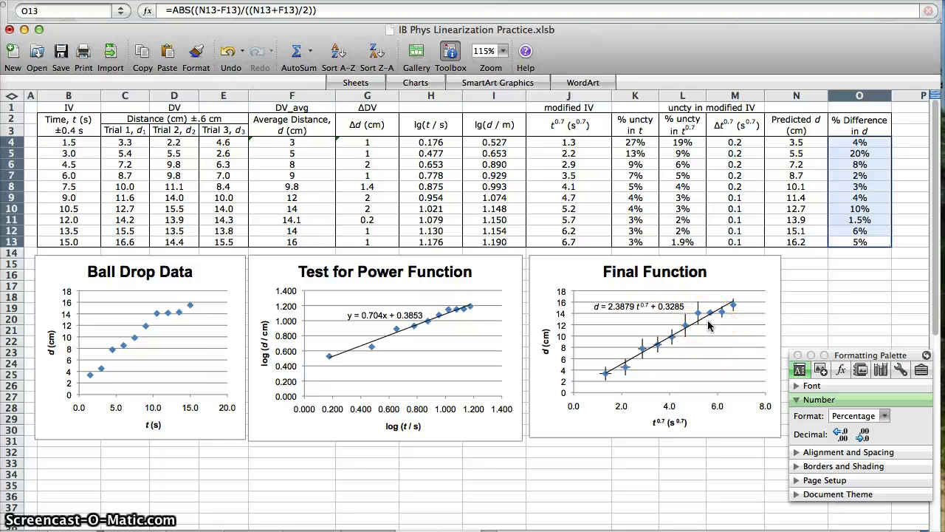
pyautogui.click(856, 142)
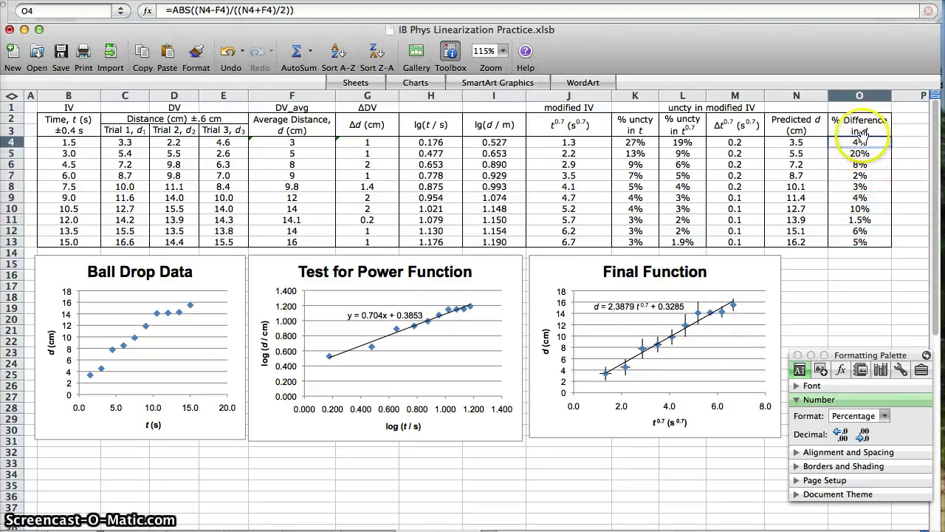
pyautogui.moveTo(861, 140); pyautogui.dragTo(861, 242)
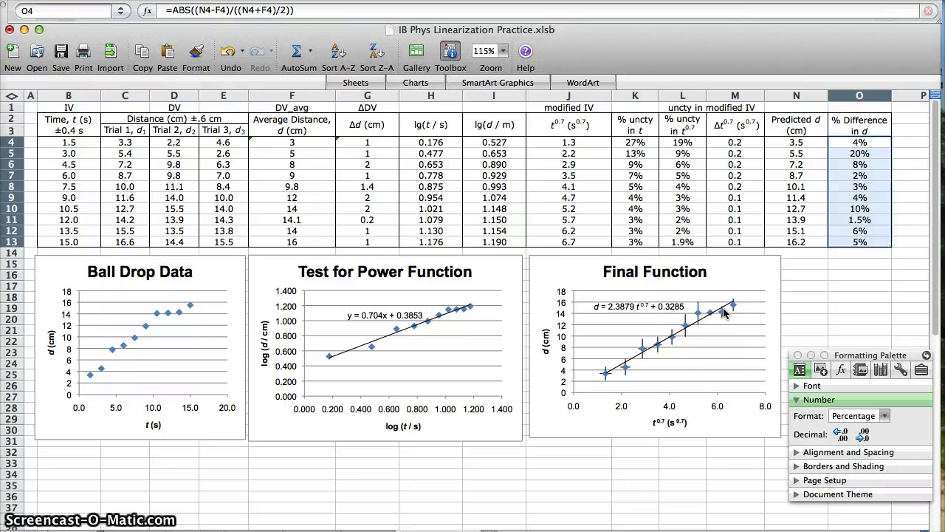
pyautogui.click(861, 219)
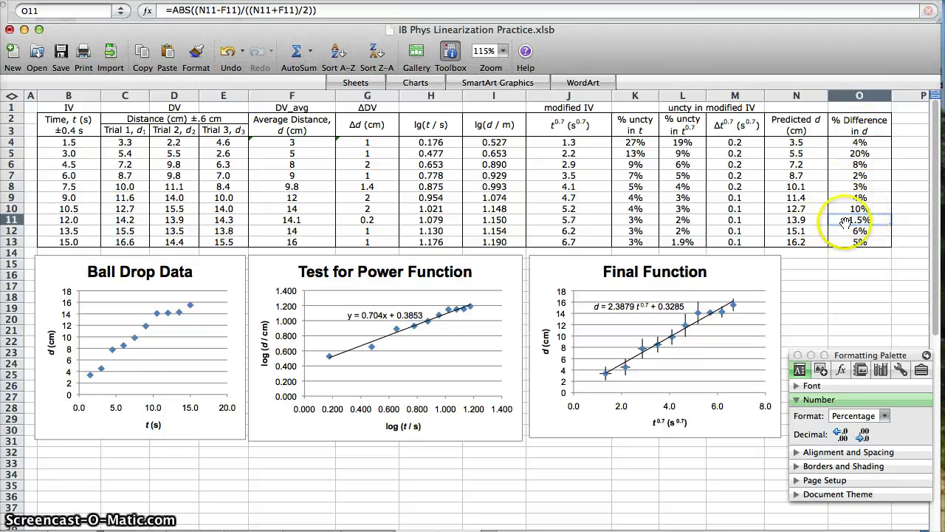
pyautogui.click(858, 152)
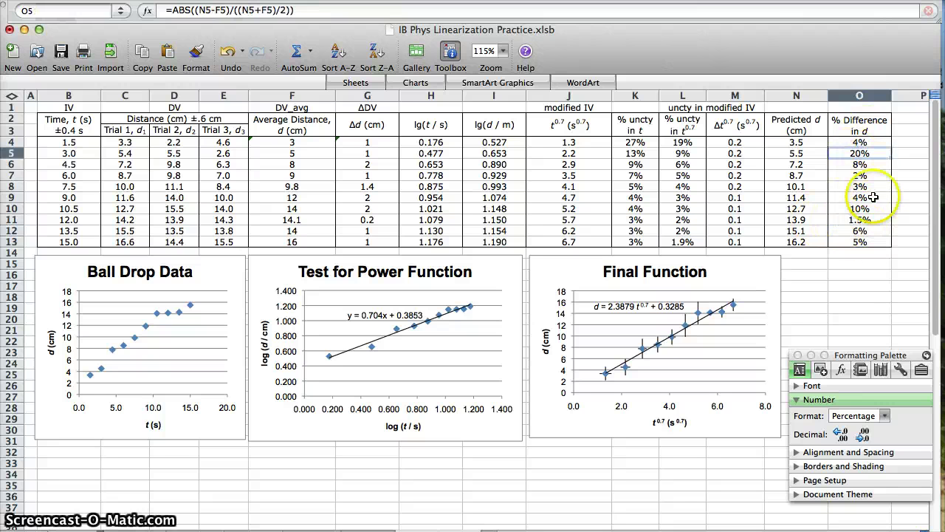
# Calculate the average of the % Difference values in O4:O13 in cell O15.
pyautogui.click(854, 274)
pyautogui.write('=average(')
pyautogui.press('Up')
pyautogui.press('Up')
pyautogui.hotkey('ctrl', 'shift', 'Up')
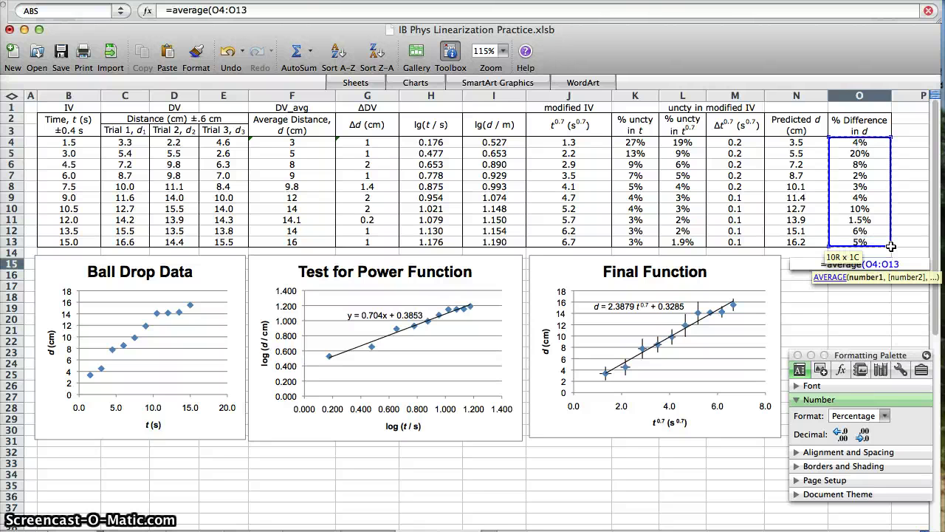
pyautogui.write(')')
pyautogui.press('Return')
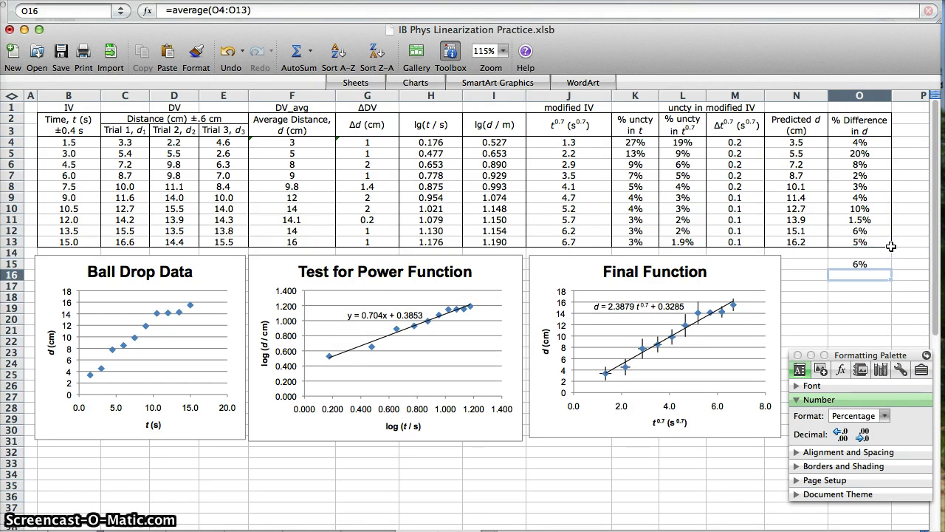
pyautogui.click(872, 261)
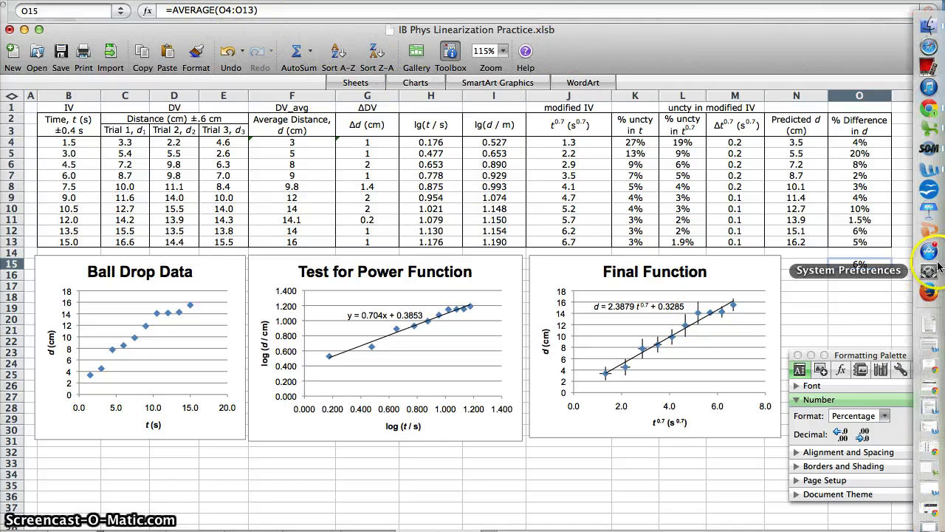
# Enter the note "5-7% small RE" in cell O17 and center it.
pyautogui.click(854, 279)
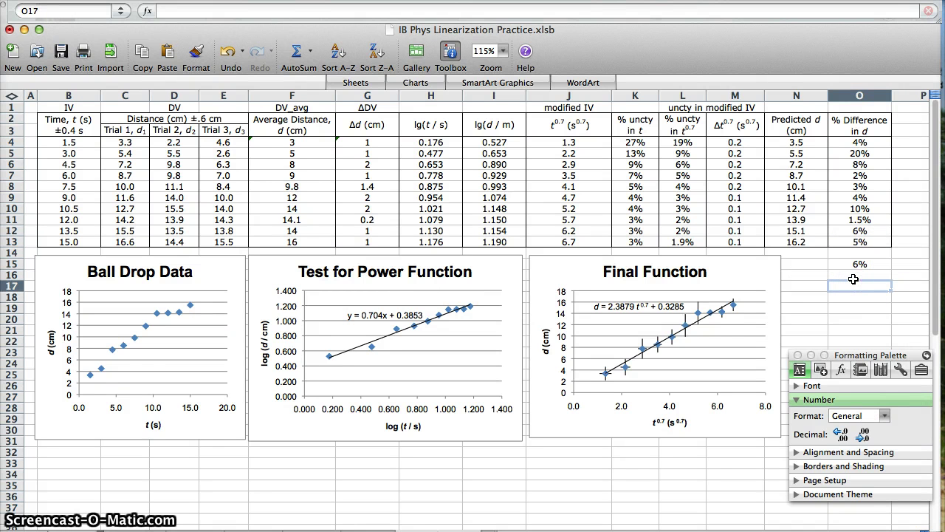
pyautogui.write('5-7% small RE')
pyautogui.press('Return')
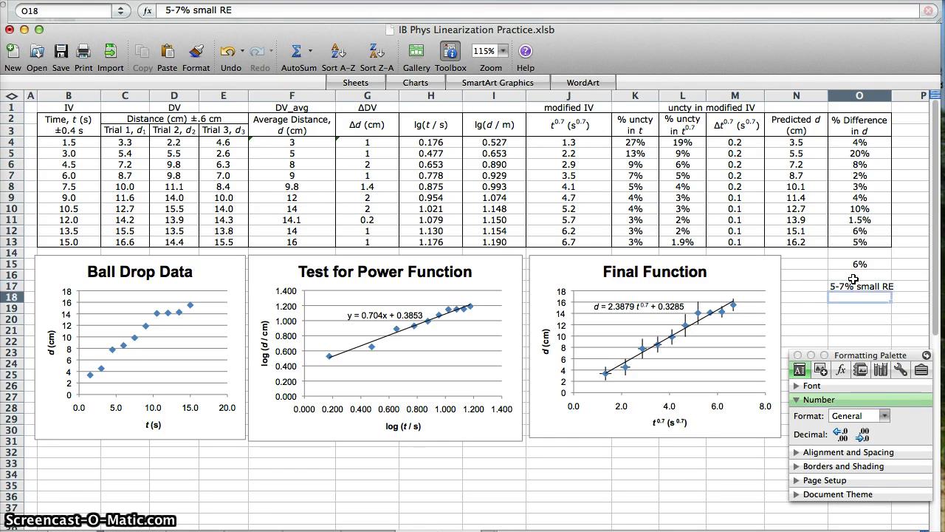
pyautogui.press('Up')
pyautogui.press('super+e')
pyautogui.press('Down')
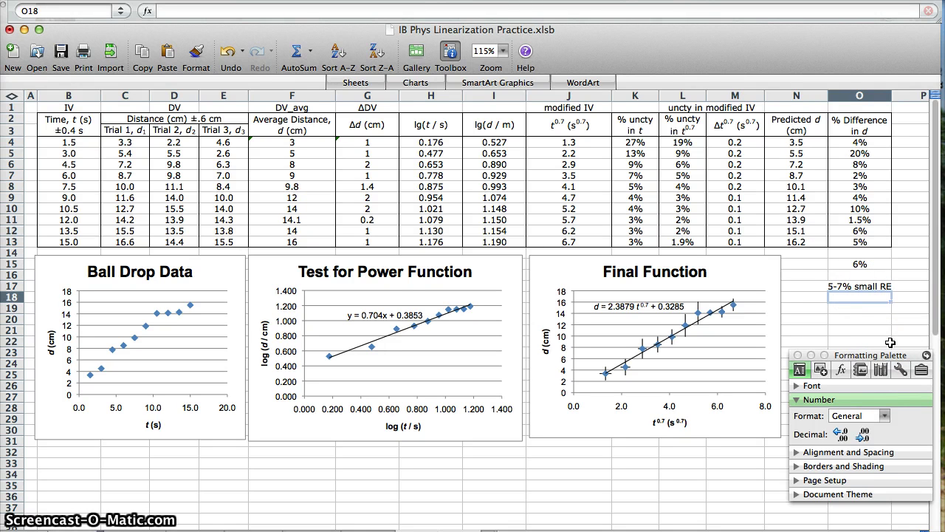
# Enter the note "10-12% medium RE" in cell O18 and center it.
pyautogui.write('10-12%')
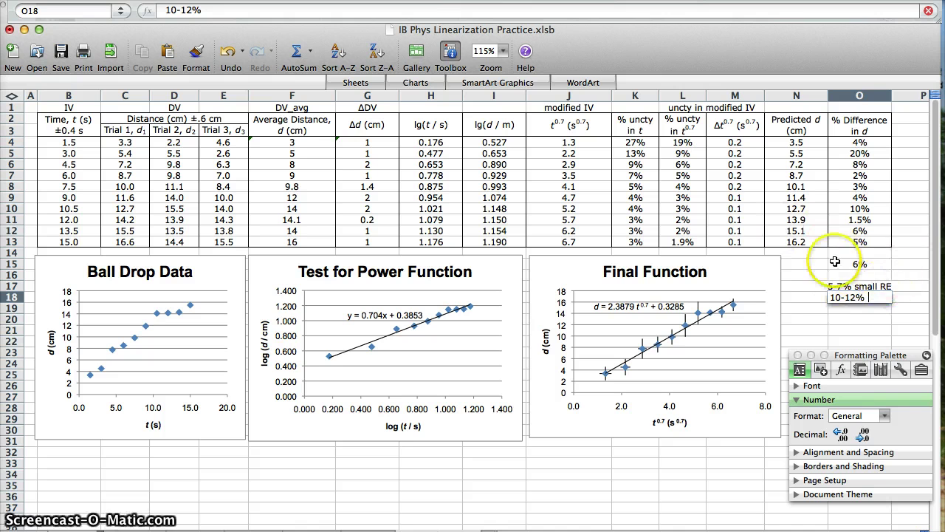
pyautogui.write(' medium RE')
pyautogui.press('Return')
pyautogui.press('Up')
pyautogui.press('Down')
# Enter the note "15%+ large RE" in cell O19 and center it.
pyautogui.write('15%+ large RE')
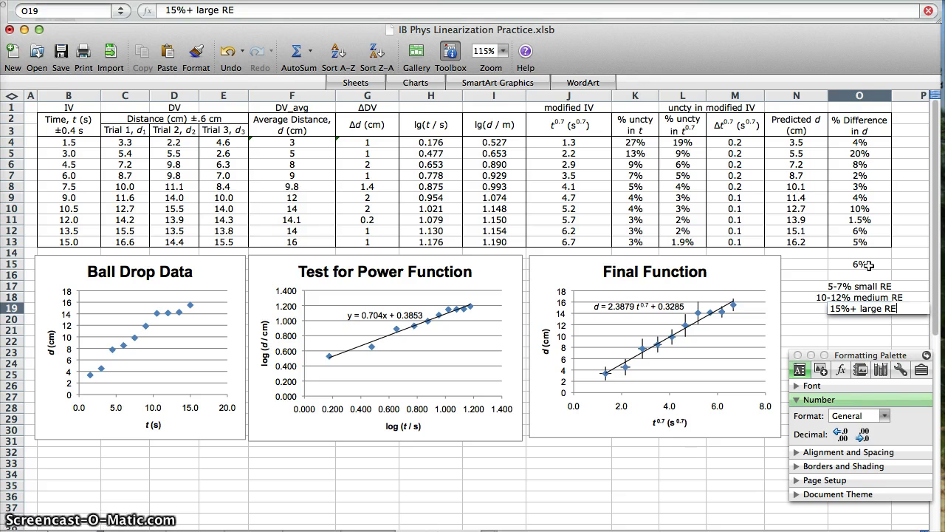
pyautogui.press('Return')
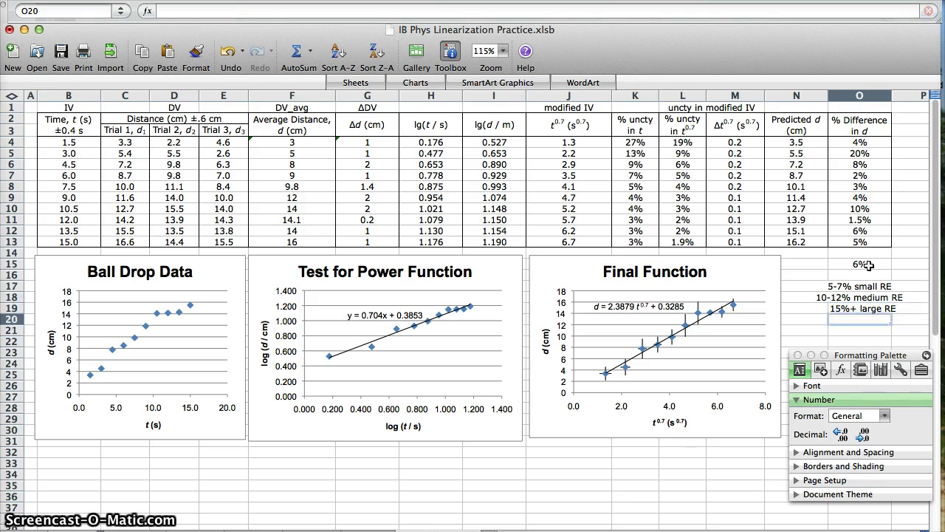
pyautogui.press('Up')
pyautogui.press('Up')
pyautogui.press('Up')
# Compare the average % difference in O15 with the RE guidelines in O17:O19.
pyautogui.click(860, 265)
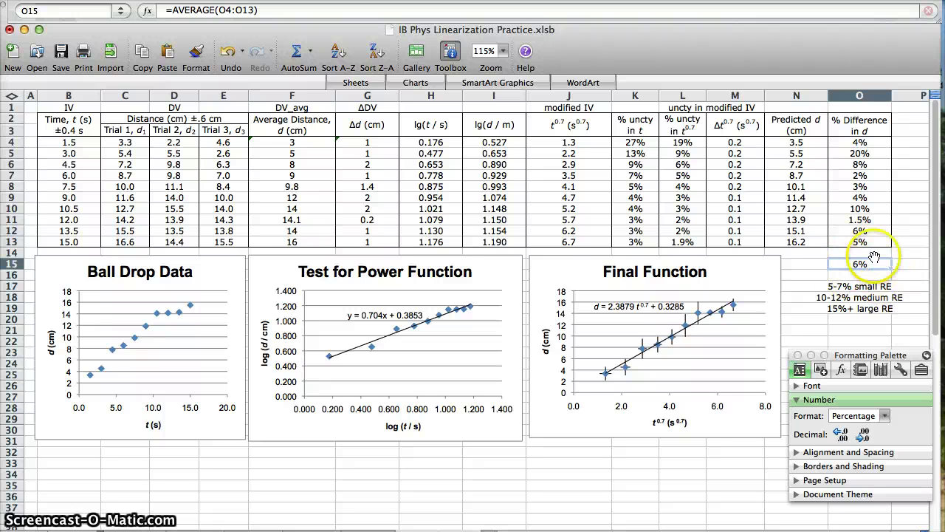
pyautogui.moveTo(853, 288); pyautogui.dragTo(850, 310)
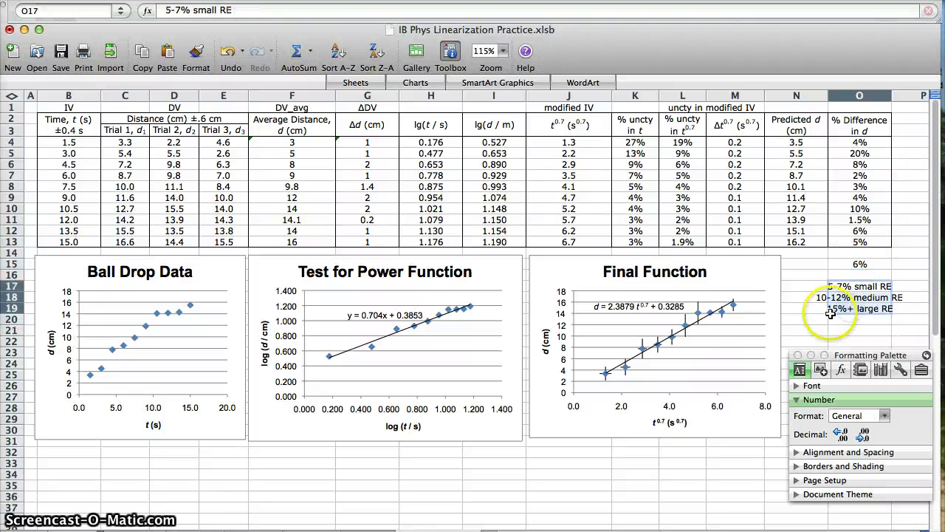
pyautogui.click(810, 275)
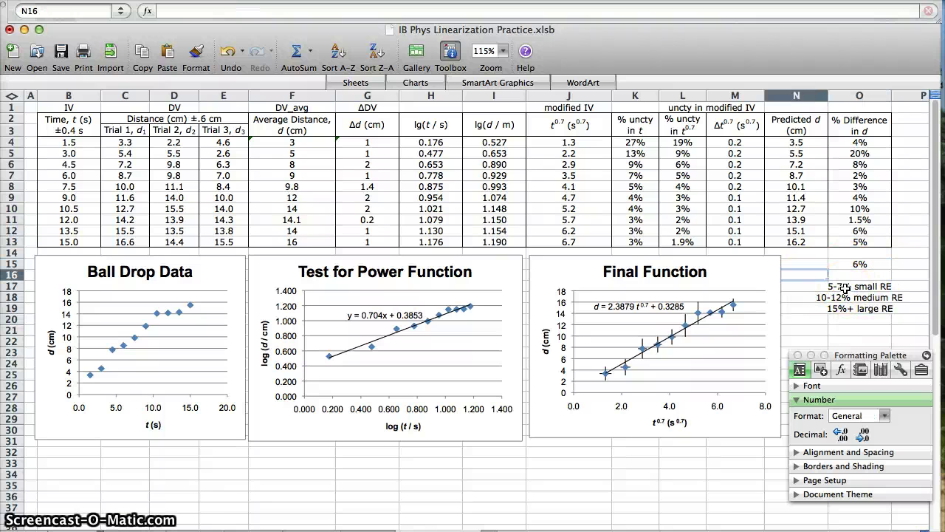